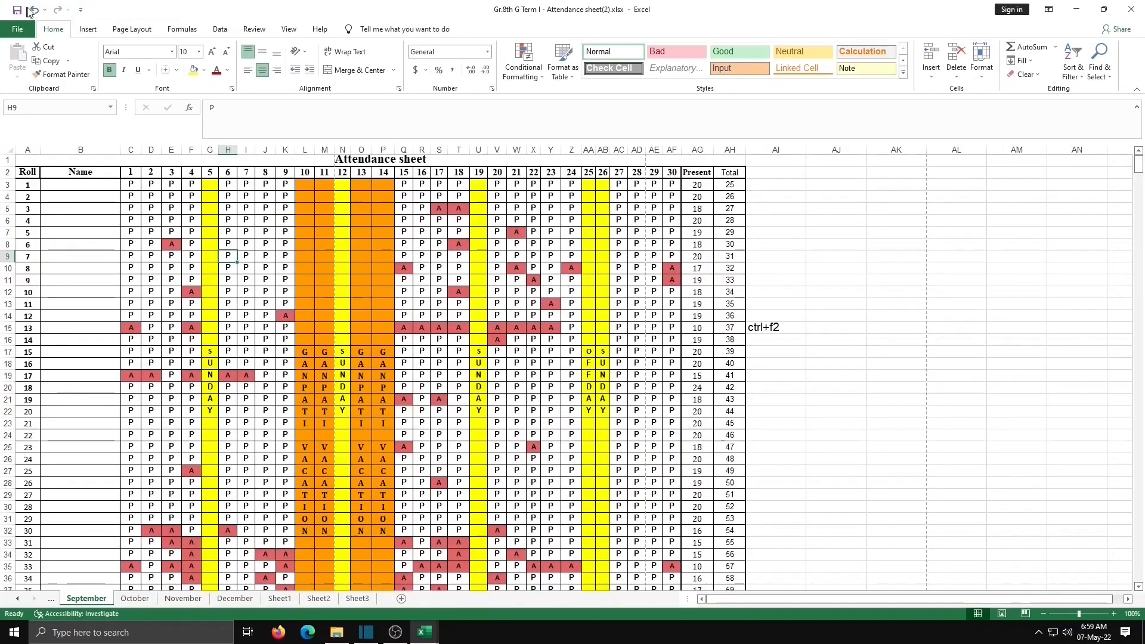
Step: Add Print Preview and Print to the Quick Access Toolbar and open the print preview of the September sheet
left_click(81, 9)
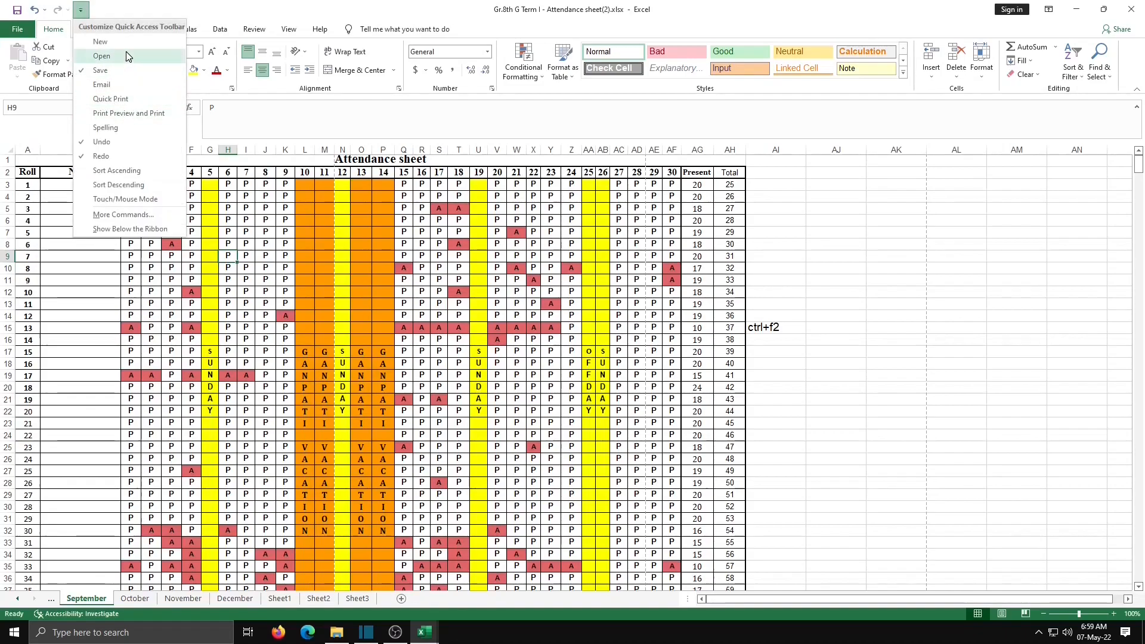
left_click(117, 113)
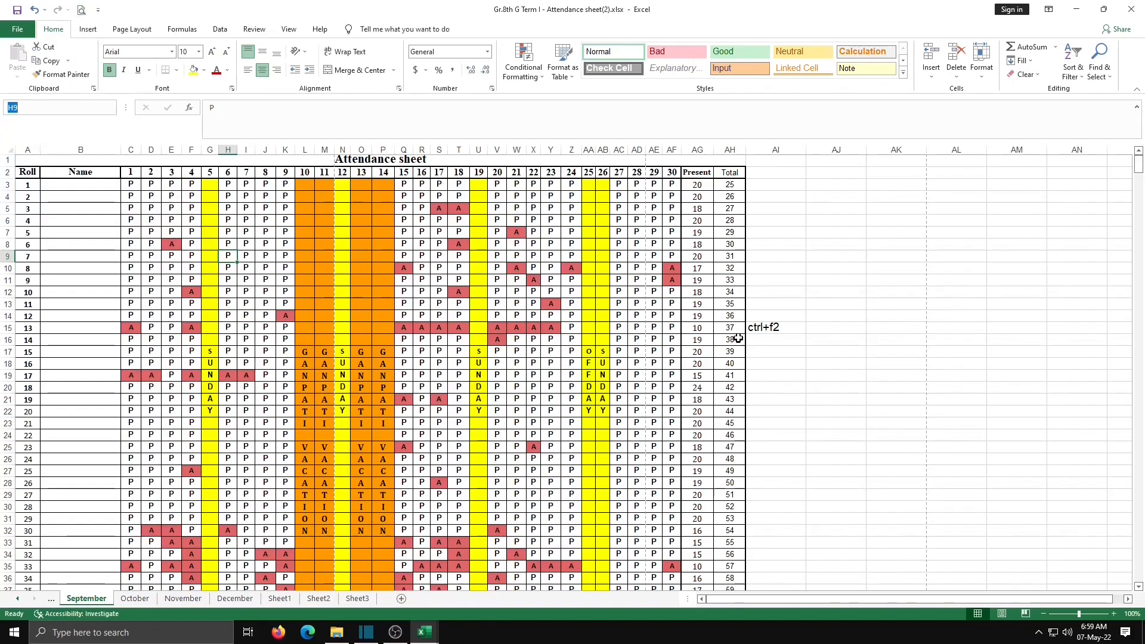
double_click(777, 327)
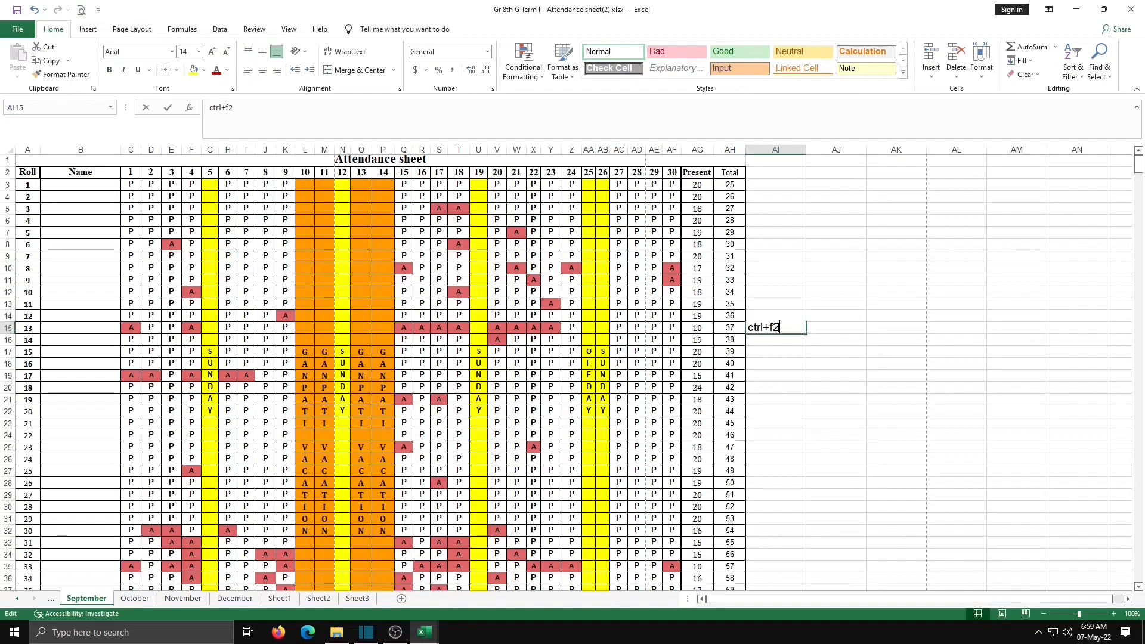
left_click(799, 351)
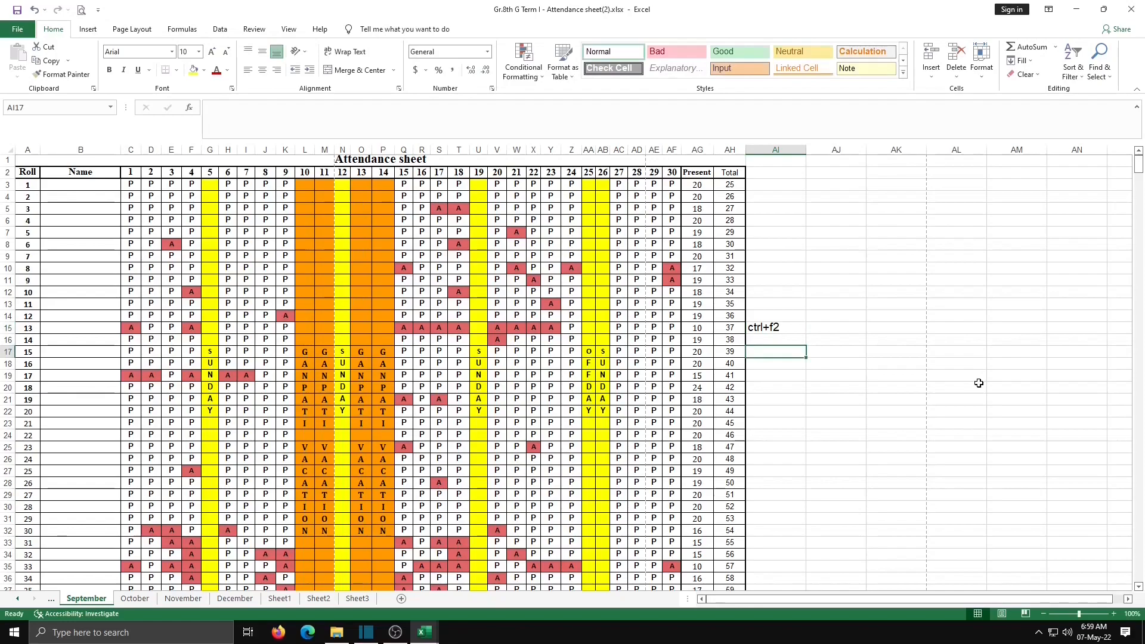
key("ctrl+F2")
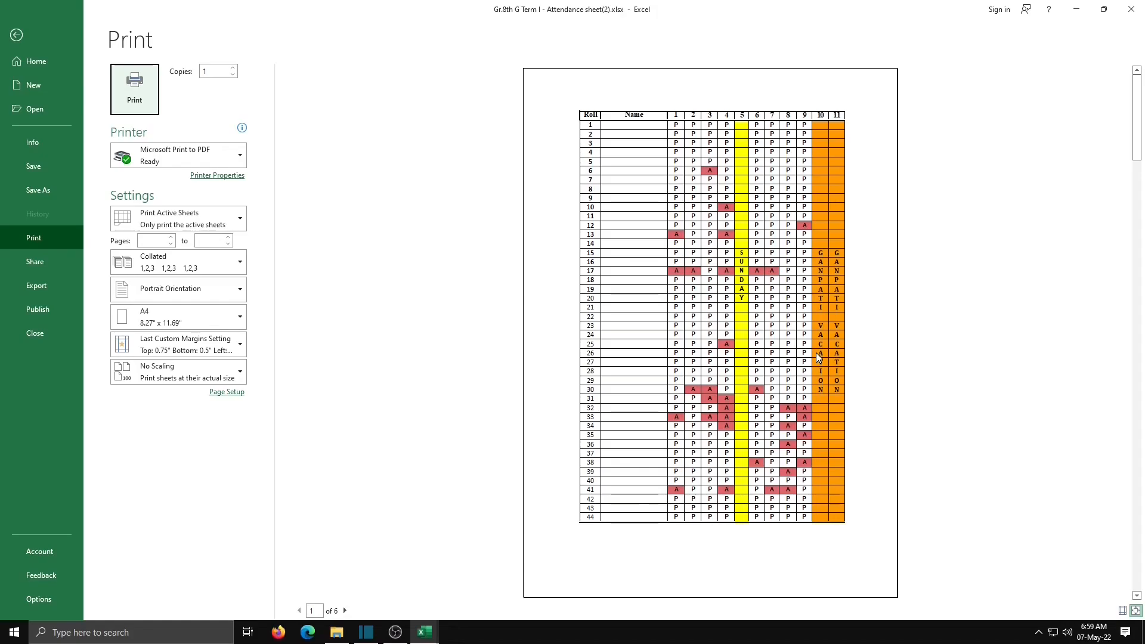
Step: Change the sheet's page orientation to Landscape in Page Setup
left_click(232, 393)
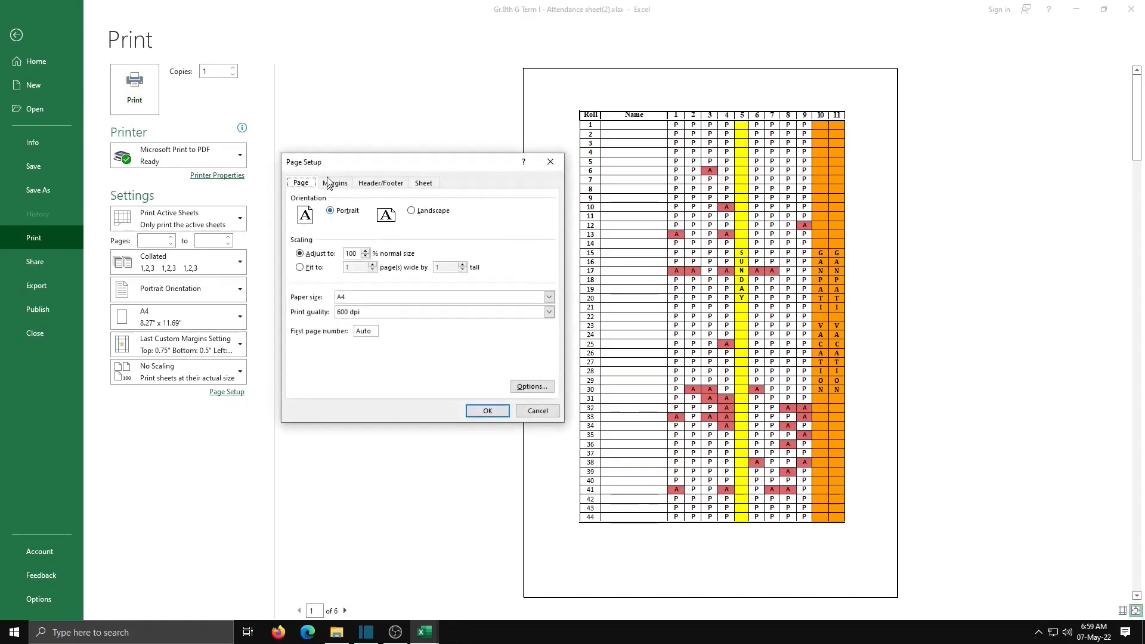
left_click_drag(338, 163, 357, 173)
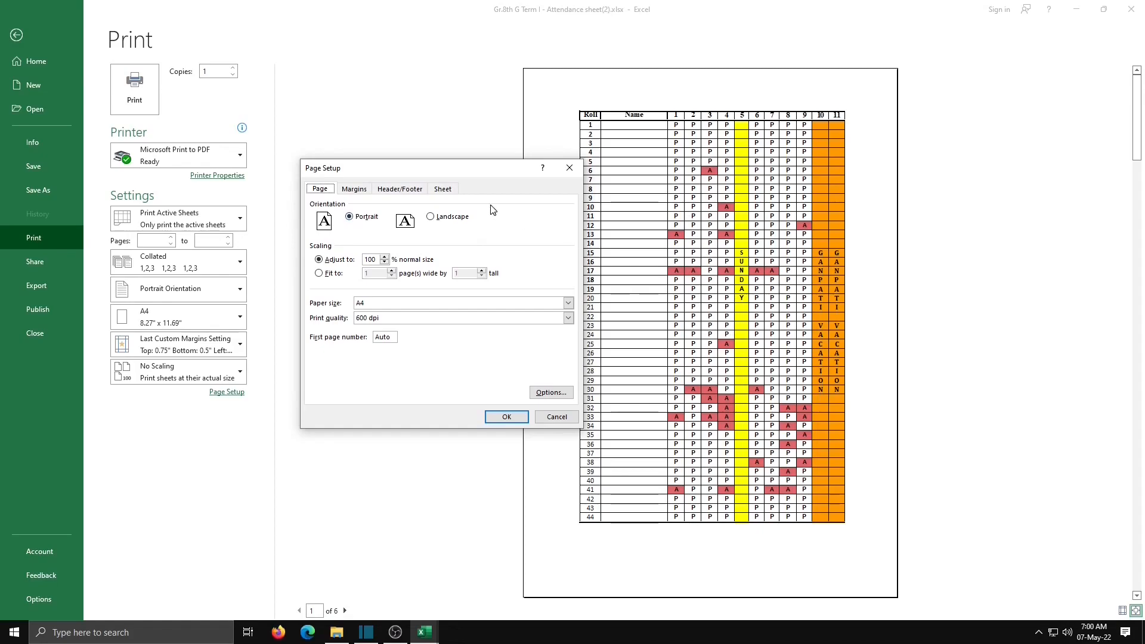
left_click_drag(453, 173, 427, 173)
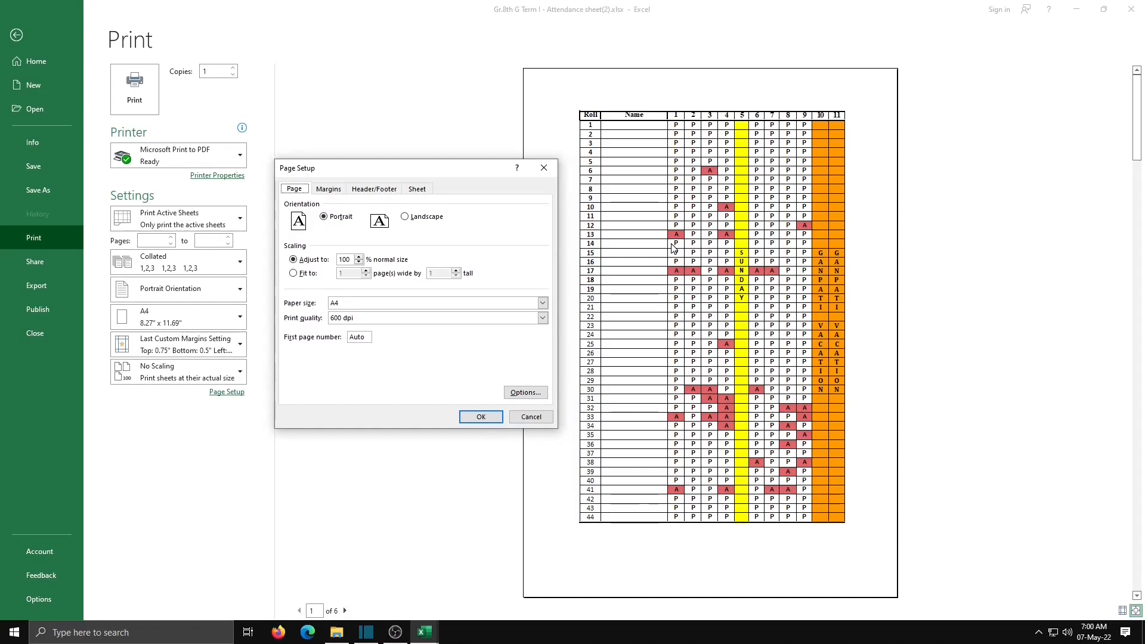
left_click(415, 218)
left_click(480, 417)
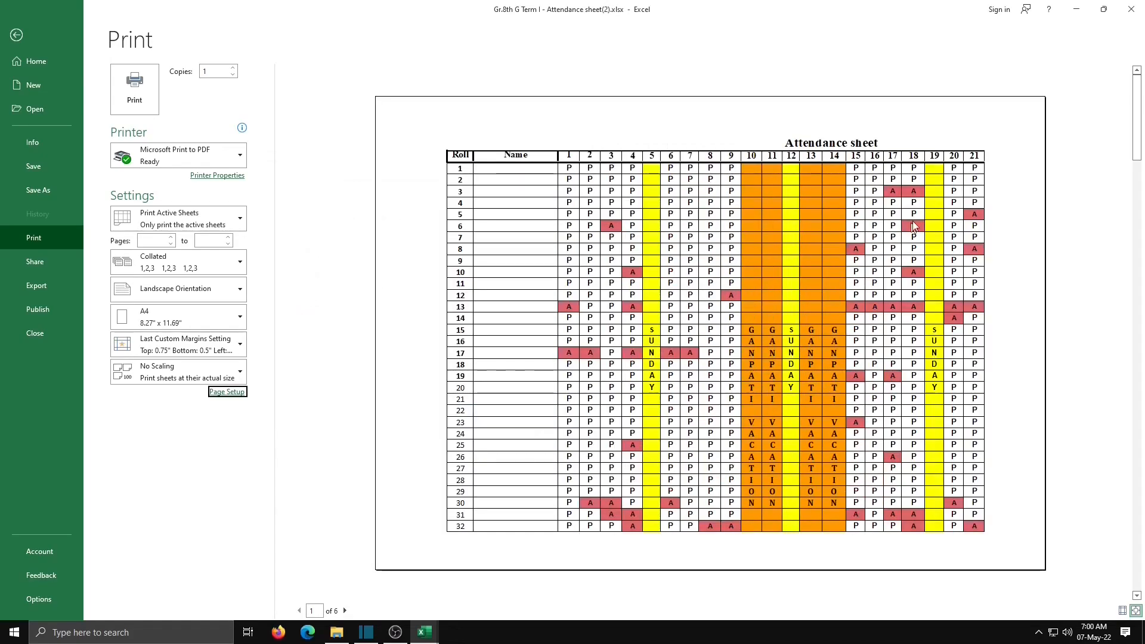
Step: Page through the landscape print preview to check how the attendance table is split, and return to the first page
left_click(345, 611)
left_click(345, 611)
left_click(345, 611)
left_click(344, 611)
left_click(344, 611)
scroll(300, 614, "up", 5)
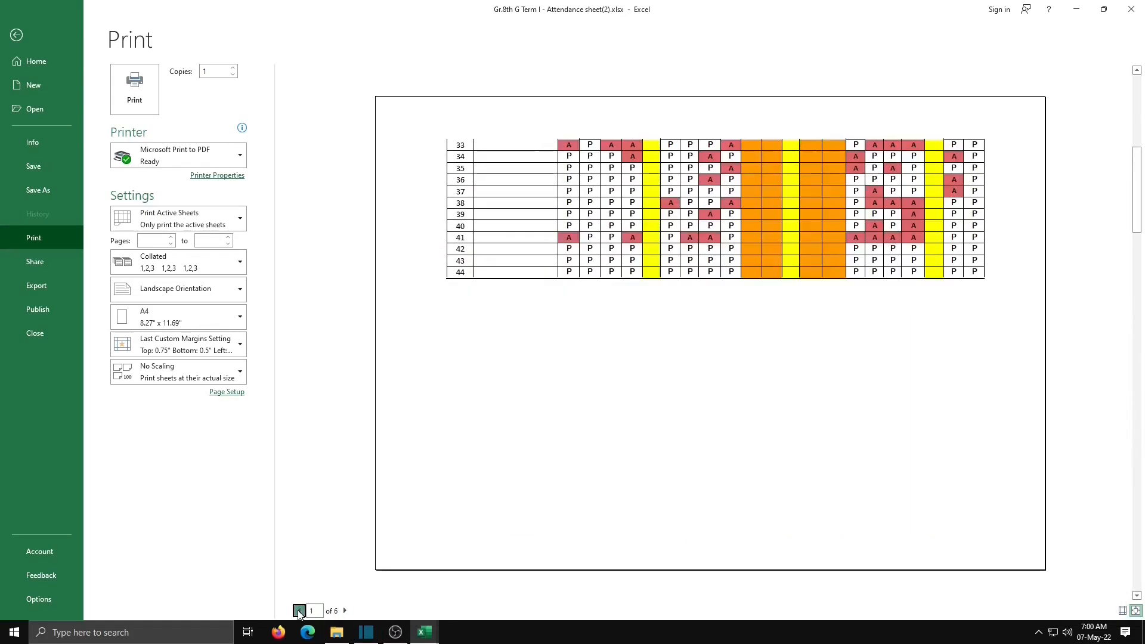
left_click(506, 546)
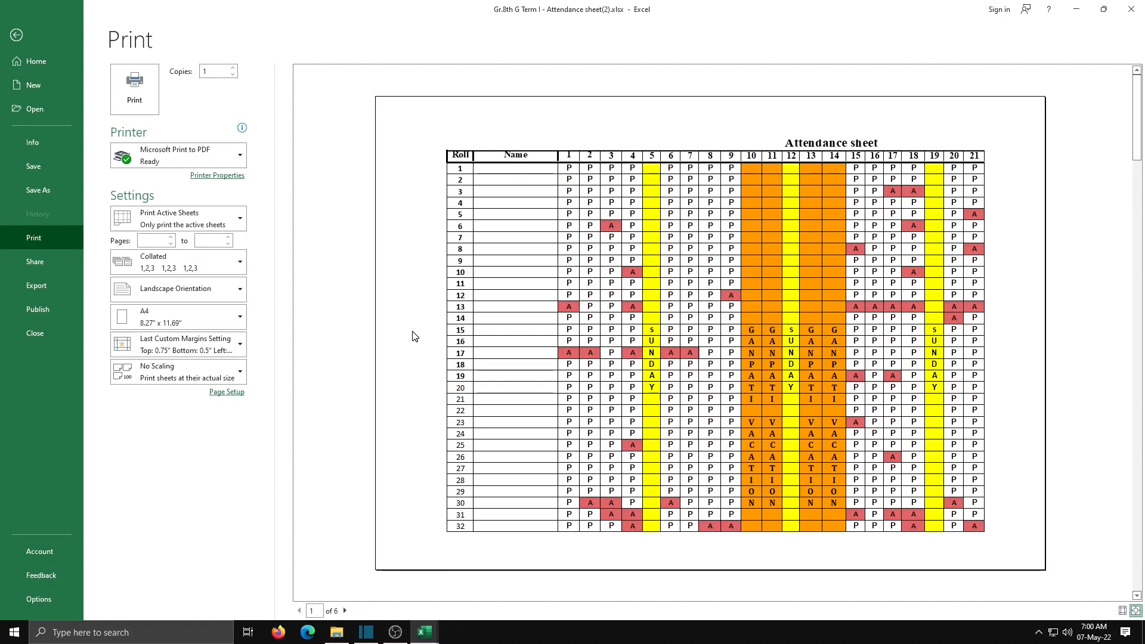
Step: Set the left, right, top and bottom page margins as well as the header and footer margins to 0
left_click(230, 395)
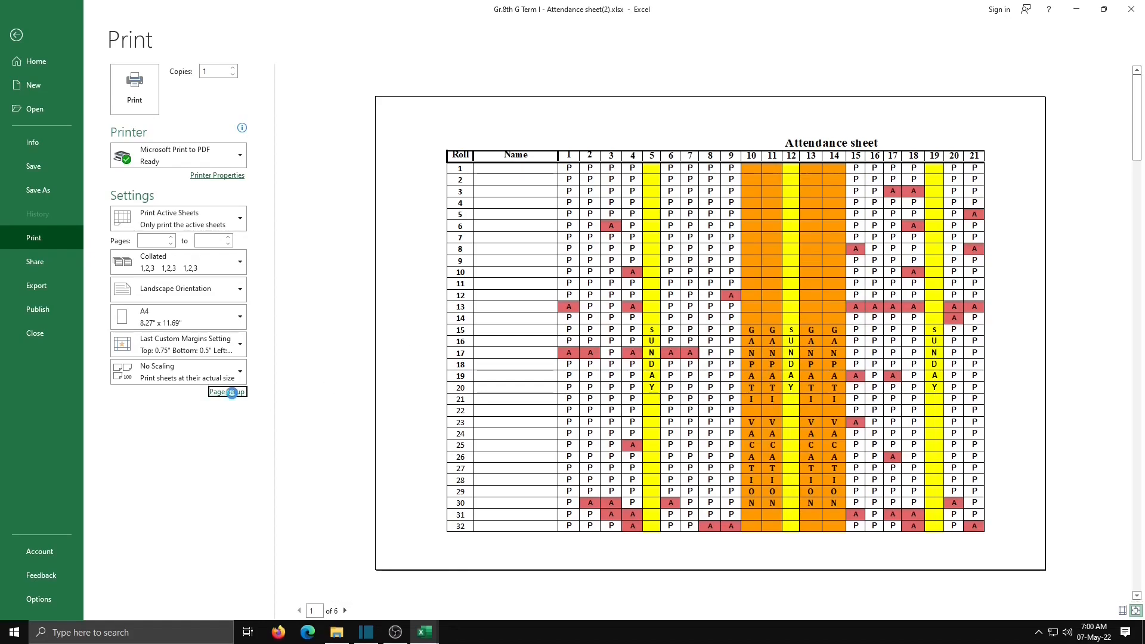
left_click(322, 191)
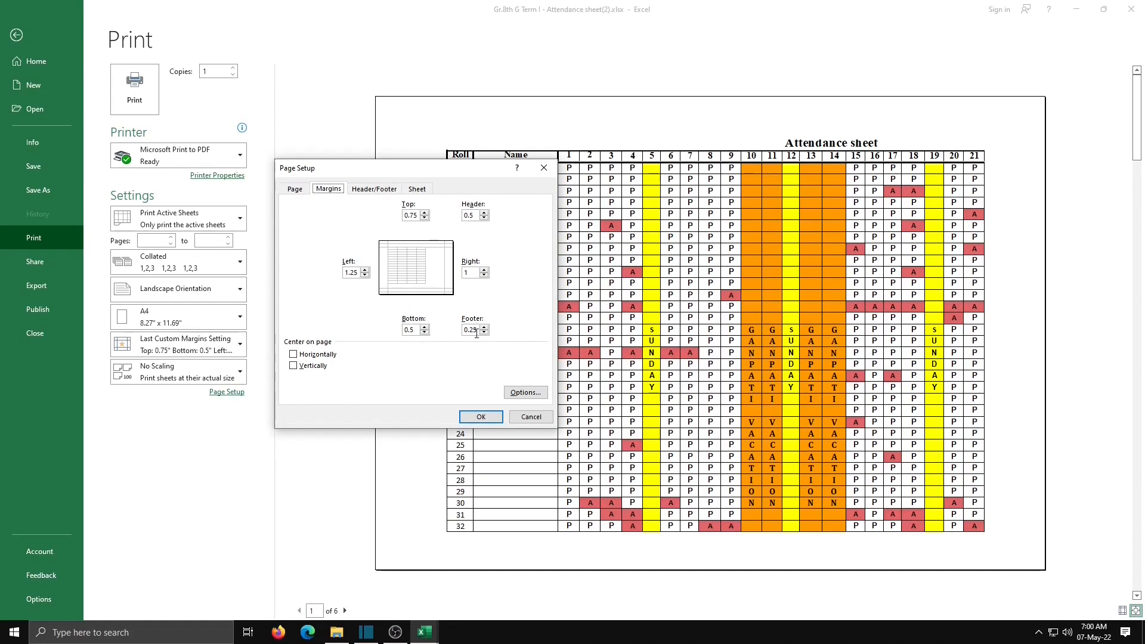
left_click(365, 275)
left_click(365, 275)
left_click(365, 276)
left_click(484, 275)
left_click(484, 275)
left_click(484, 275)
left_click(484, 275)
left_click(424, 218)
left_click(424, 218)
left_click(425, 217)
left_click(424, 332)
left_click(424, 332)
left_click(484, 332)
left_click(484, 218)
left_click(484, 217)
left_click(365, 276)
left_click(483, 416)
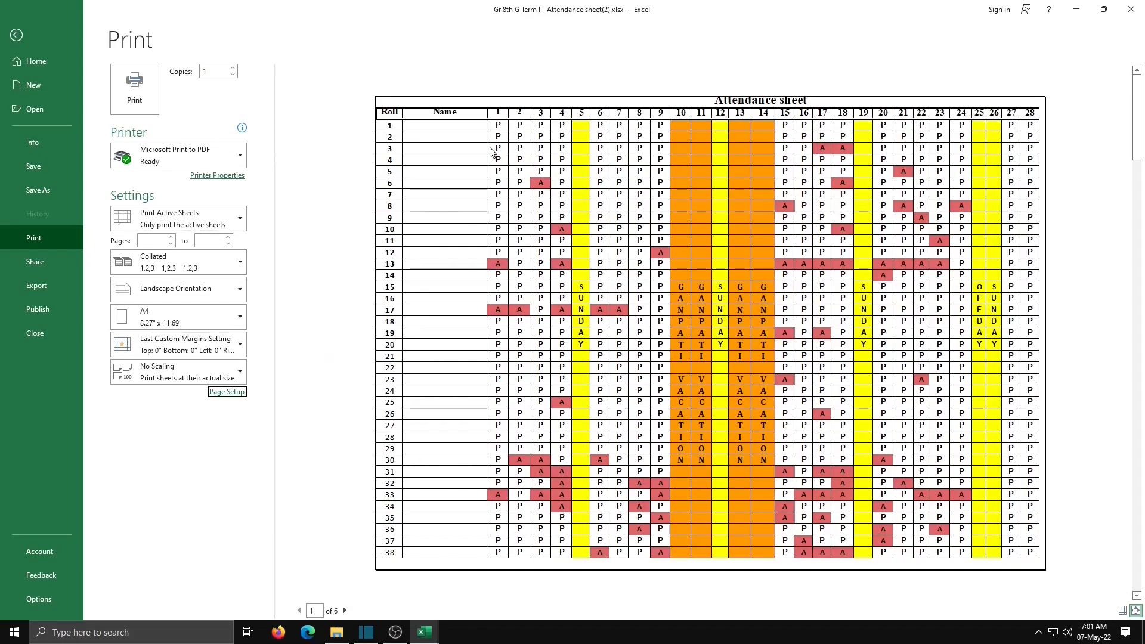
Step: Leave the print preview, switch to Page Break Preview and move the vertical page break to the print area's right edge
left_click(227, 391)
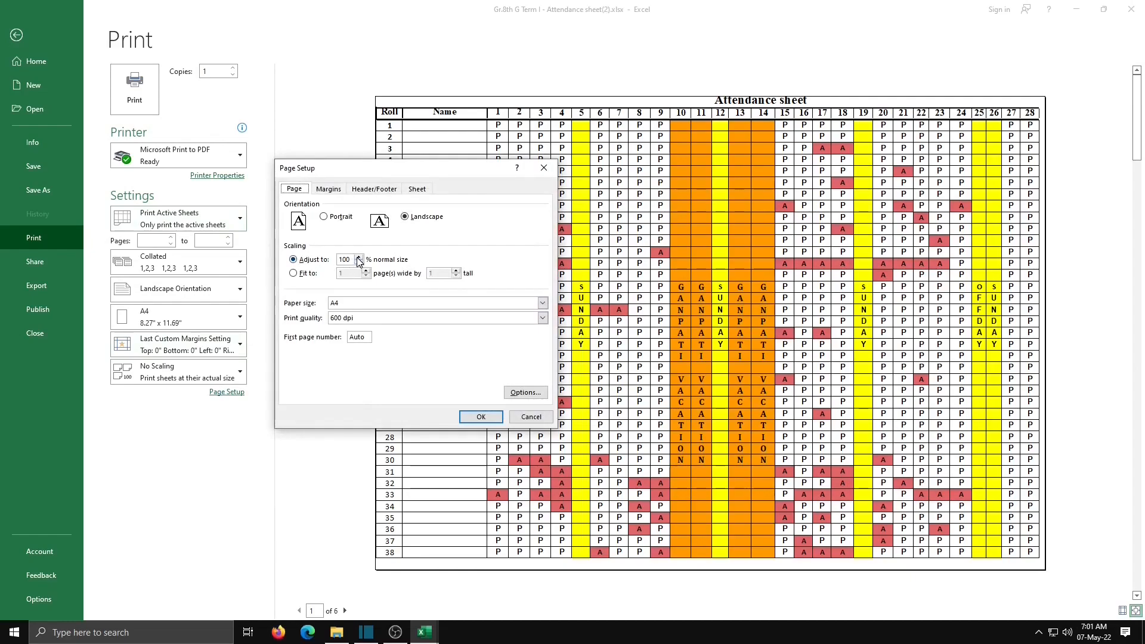
left_click(531, 416)
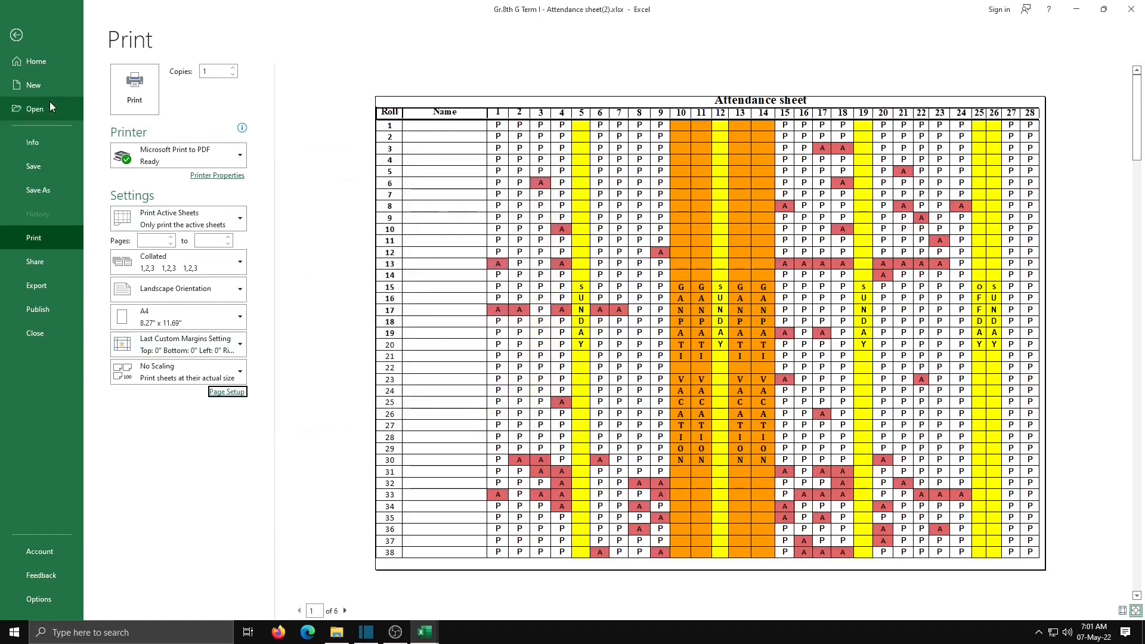
left_click(19, 36)
left_click(286, 31)
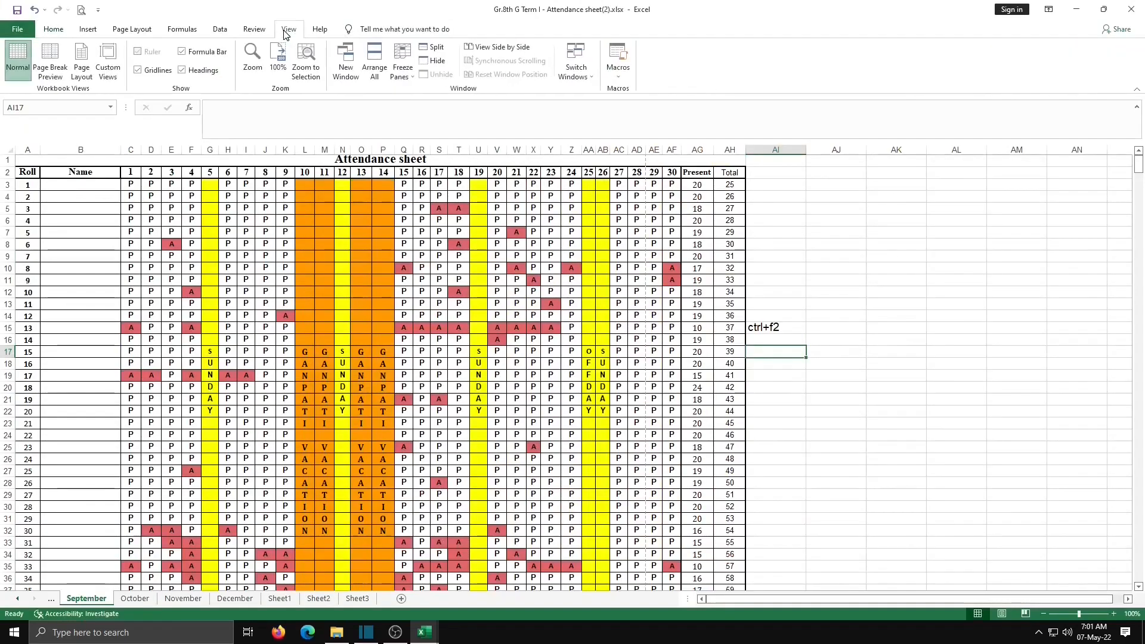
left_click(60, 67)
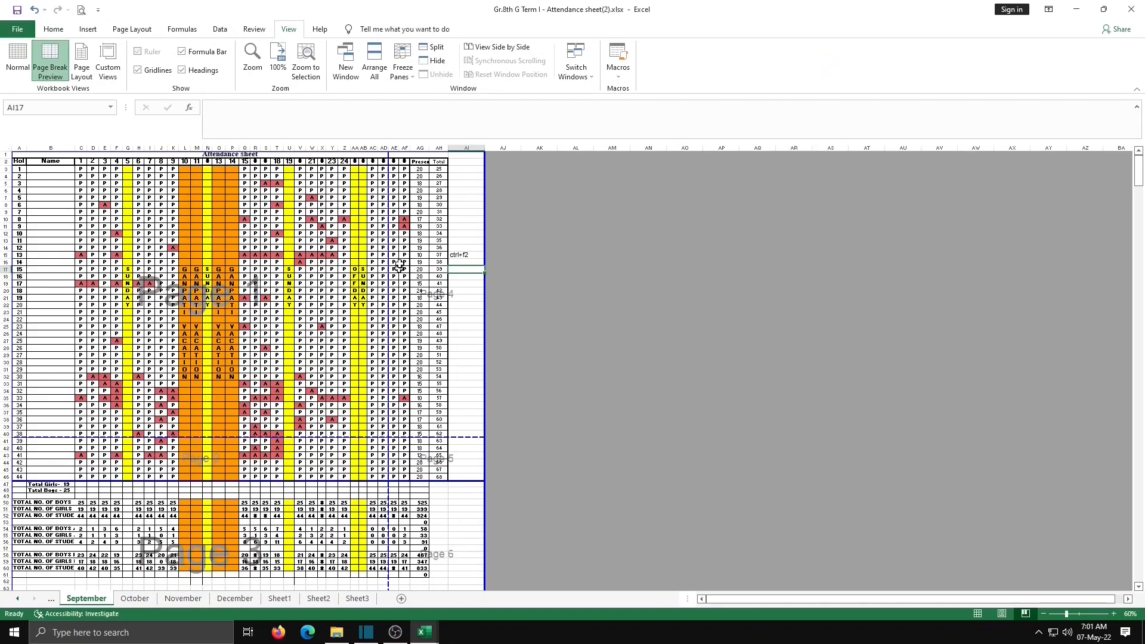
left_click_drag(388, 274, 484, 274)
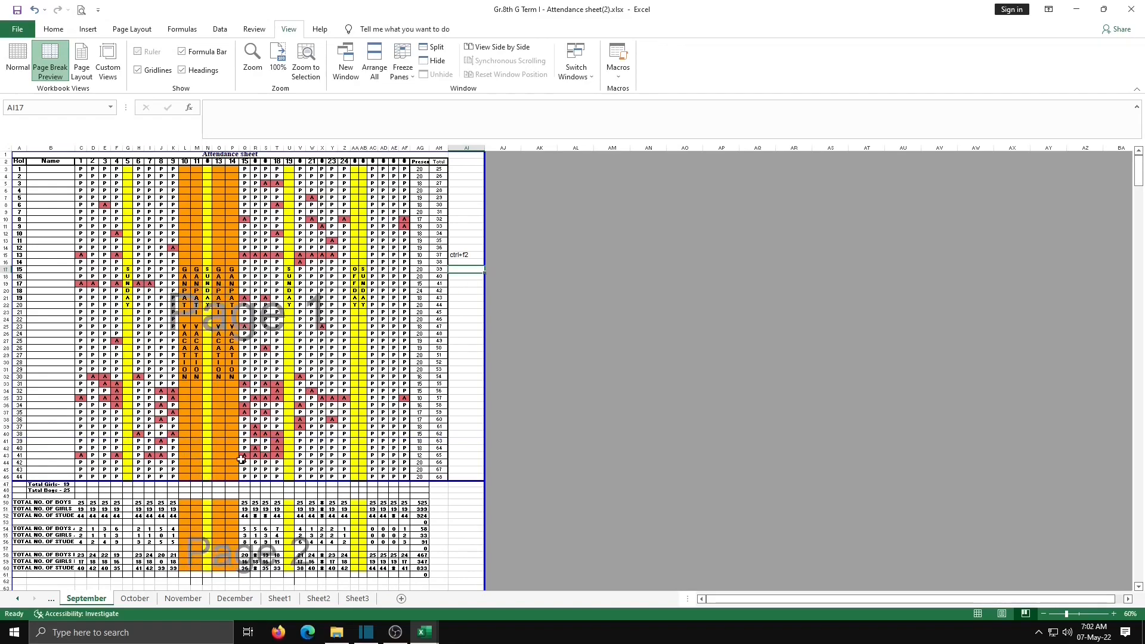
Step: Narrow the print area to end after the Total column, leaving out column AI
scroll(241, 460, "down", 3)
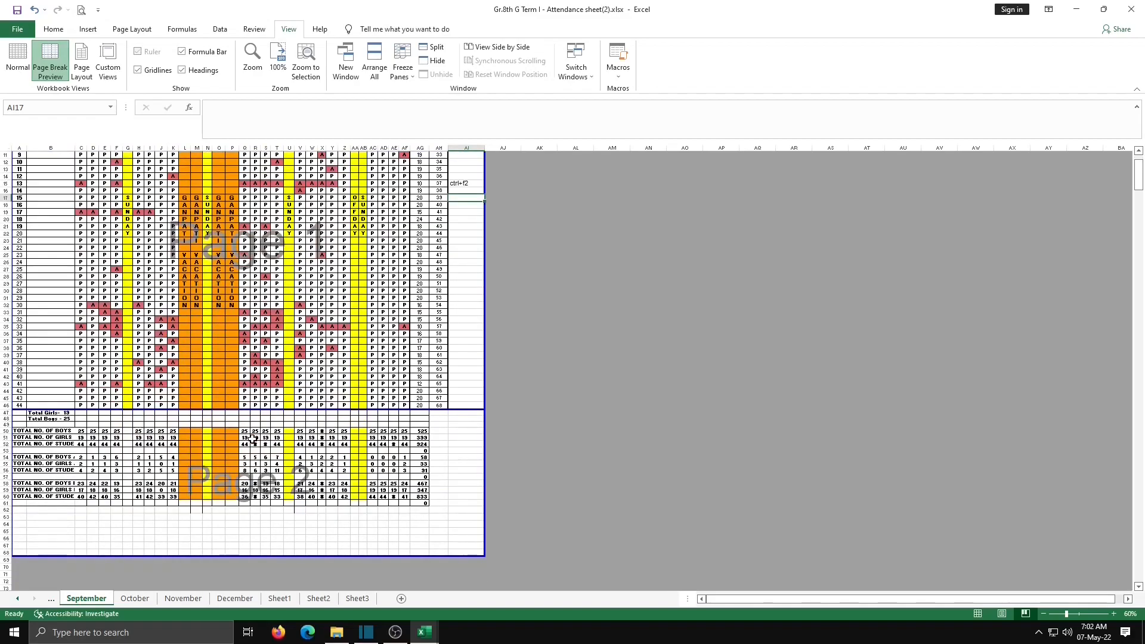
scroll(254, 440, "up", 2)
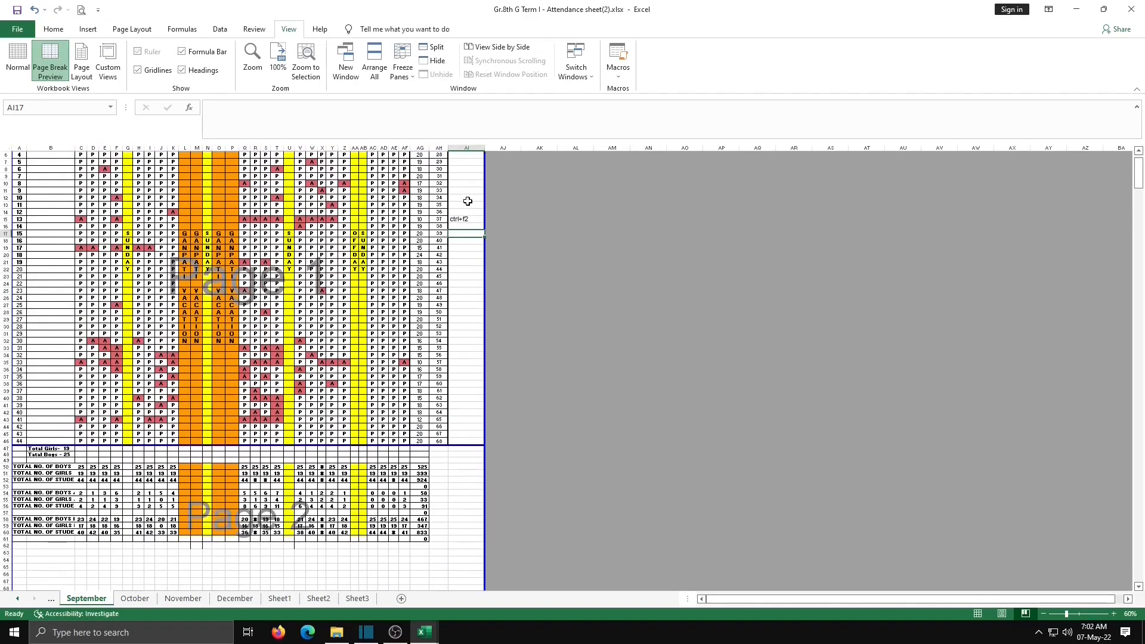
left_click_drag(485, 203, 448, 203)
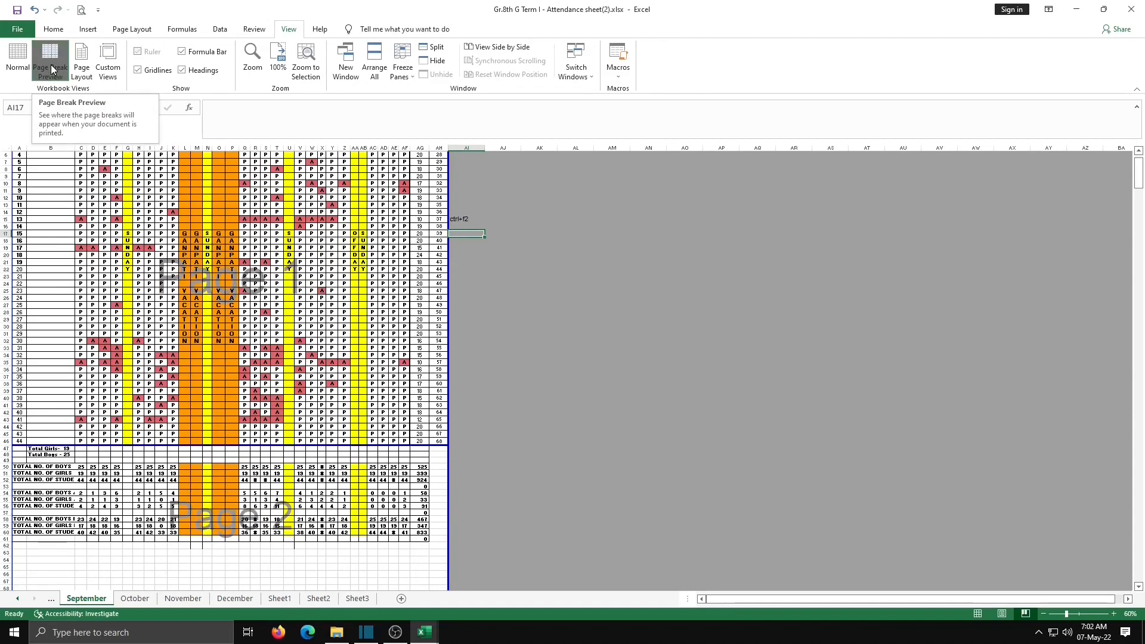
Step: Return to Normal view and check both pages of the attendance sheet in the print preview
left_click(16, 51)
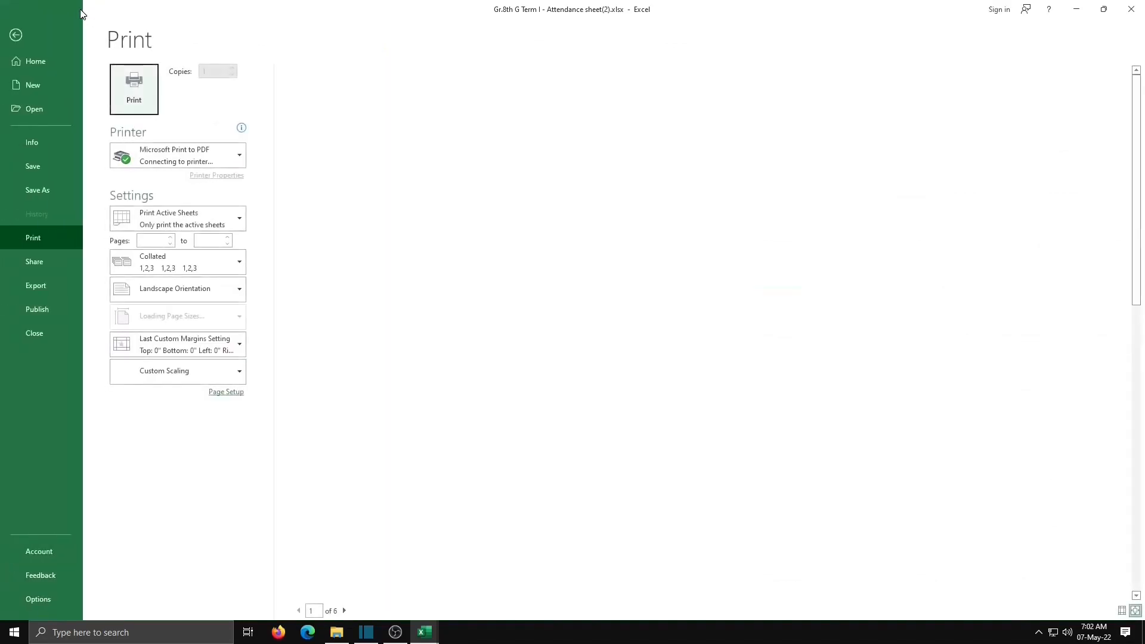
left_click(81, 10)
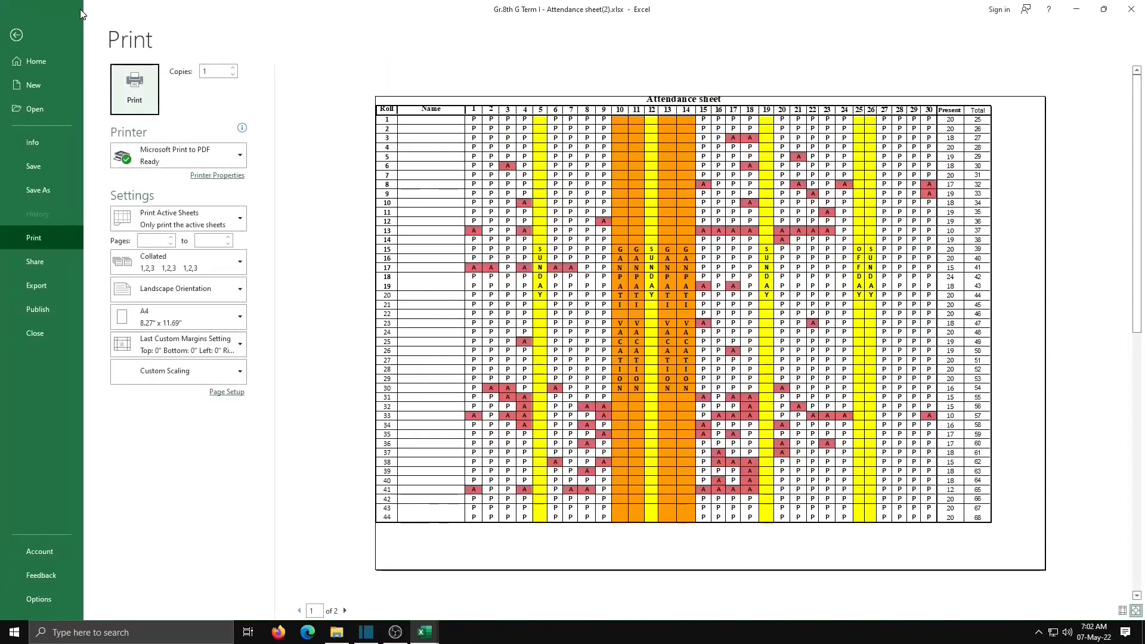
left_click(345, 611)
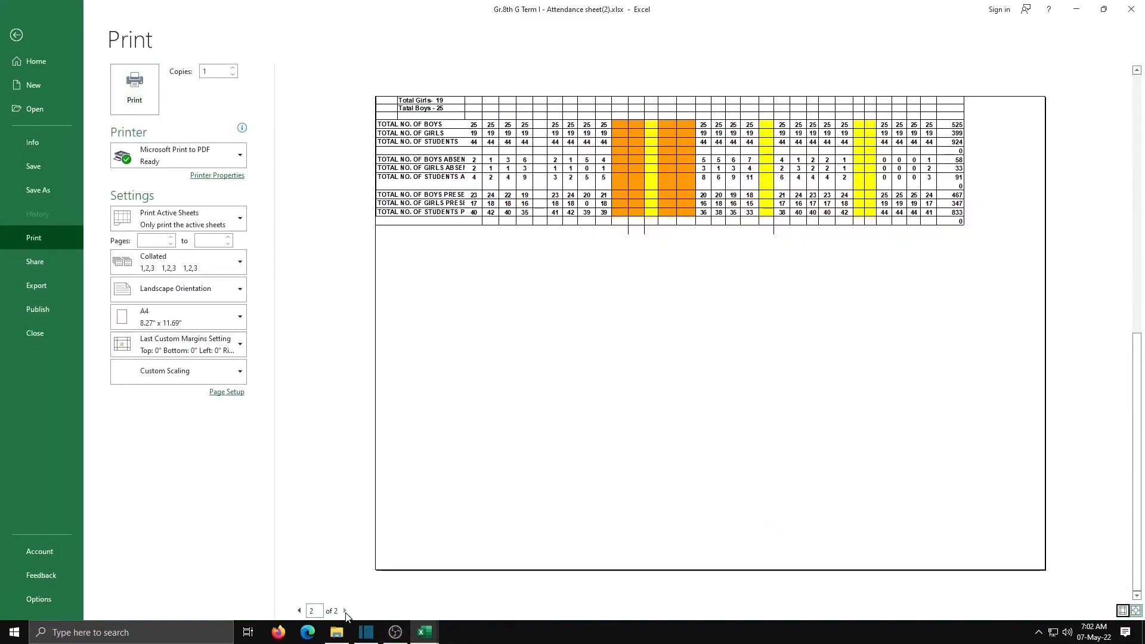
left_click(298, 611)
Step: Insert a page number in the center section of a custom footer and apply it through Page Setup
left_click(226, 393)
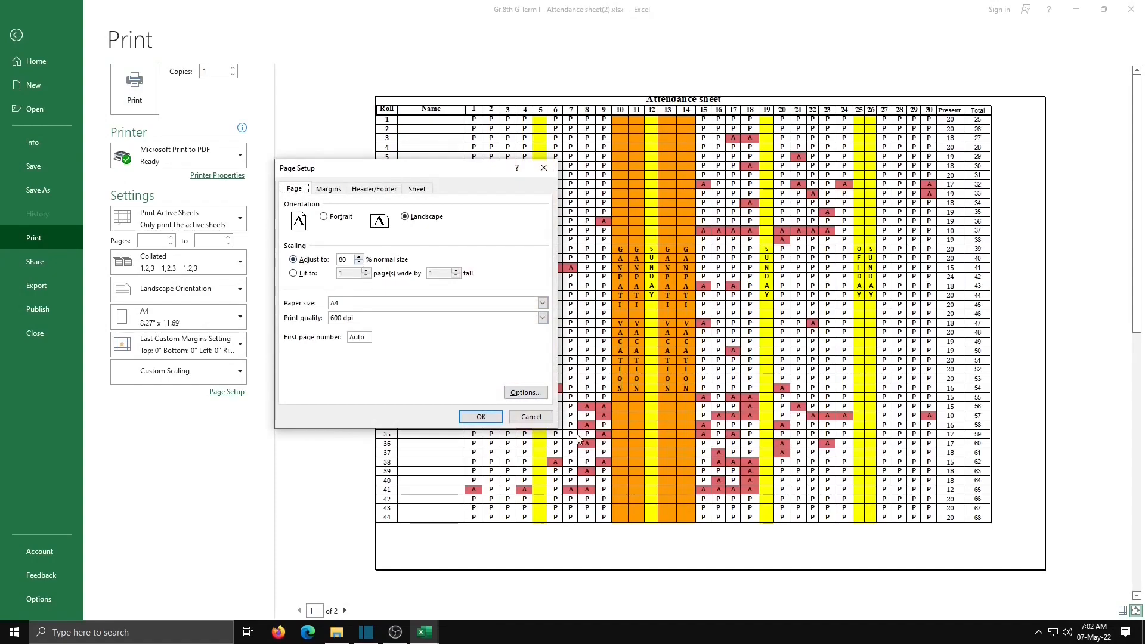
left_click(480, 417)
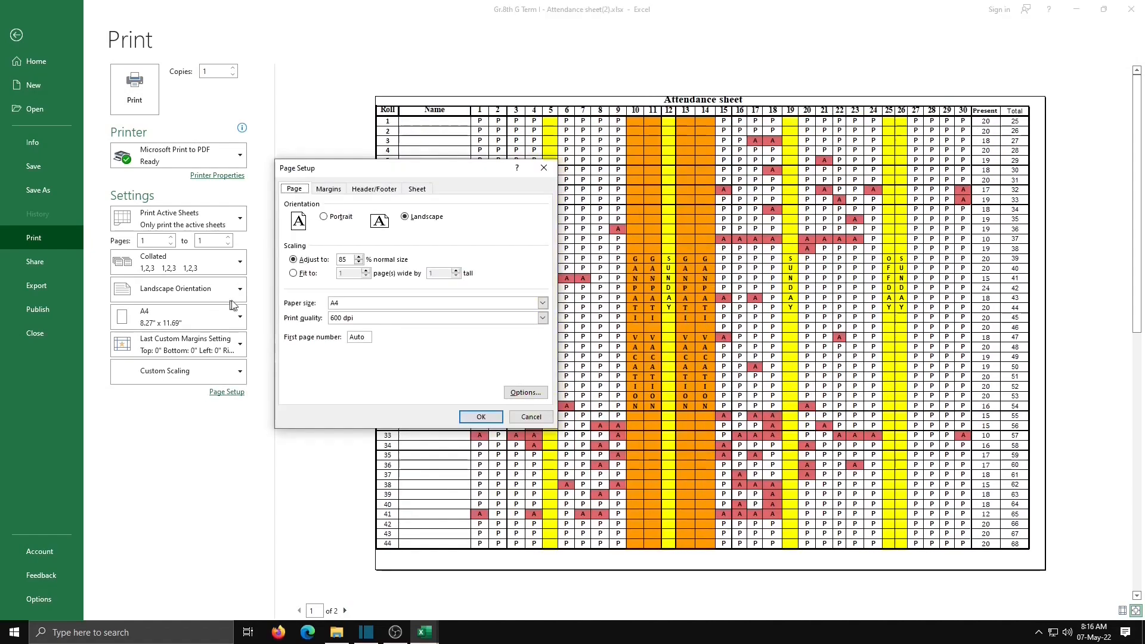
left_click(370, 190)
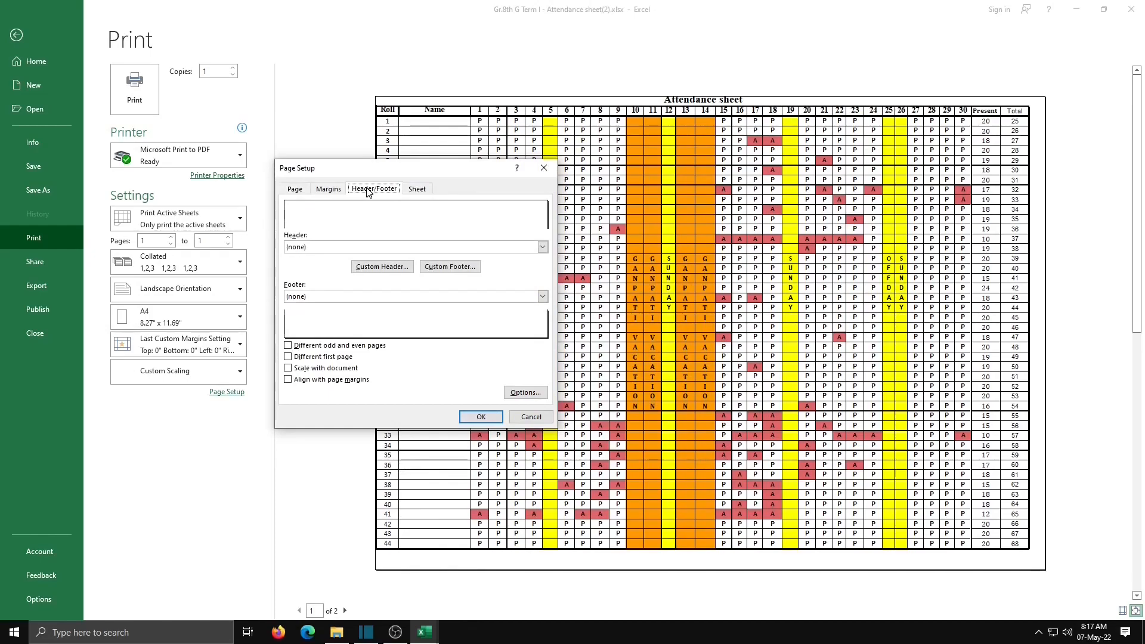
left_click(433, 267)
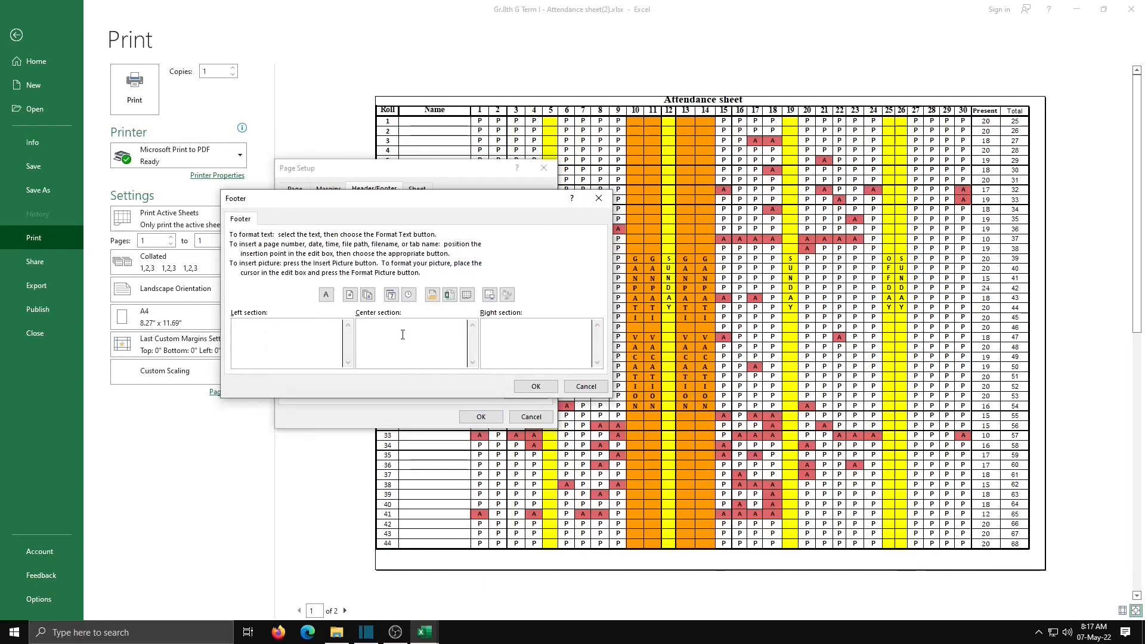
left_click(351, 295)
left_click(536, 386)
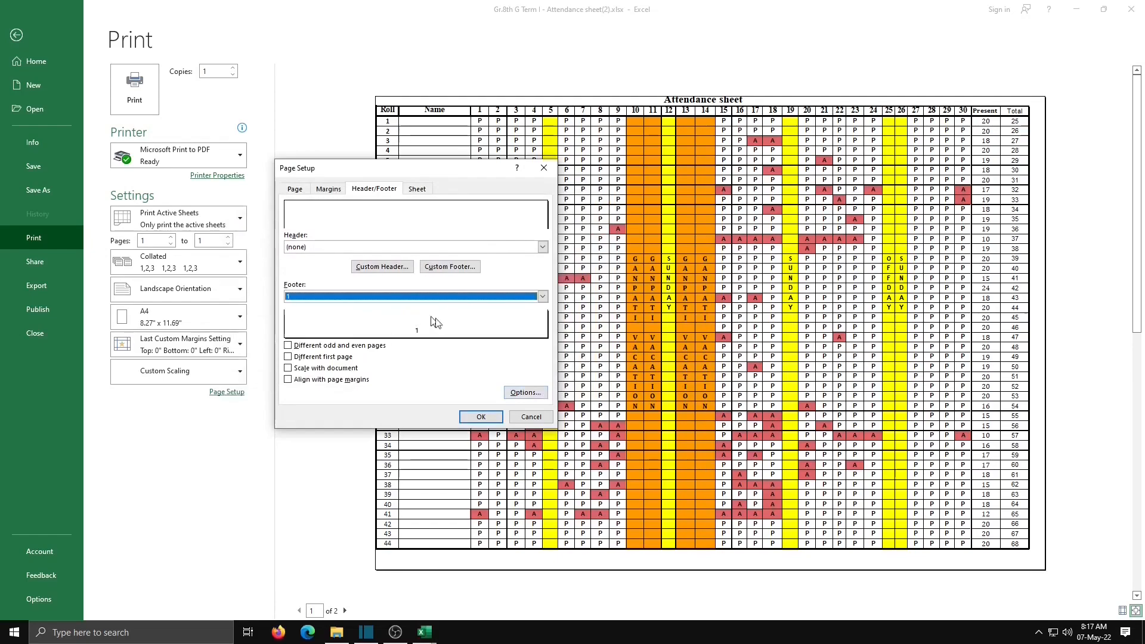
key("Return")
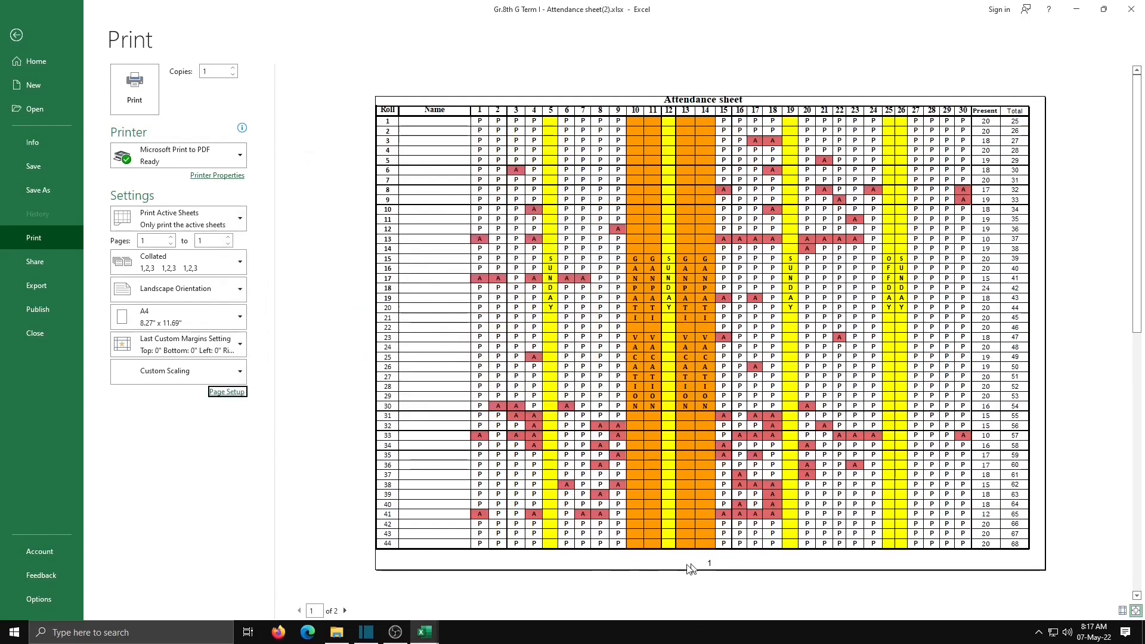
left_click(345, 610)
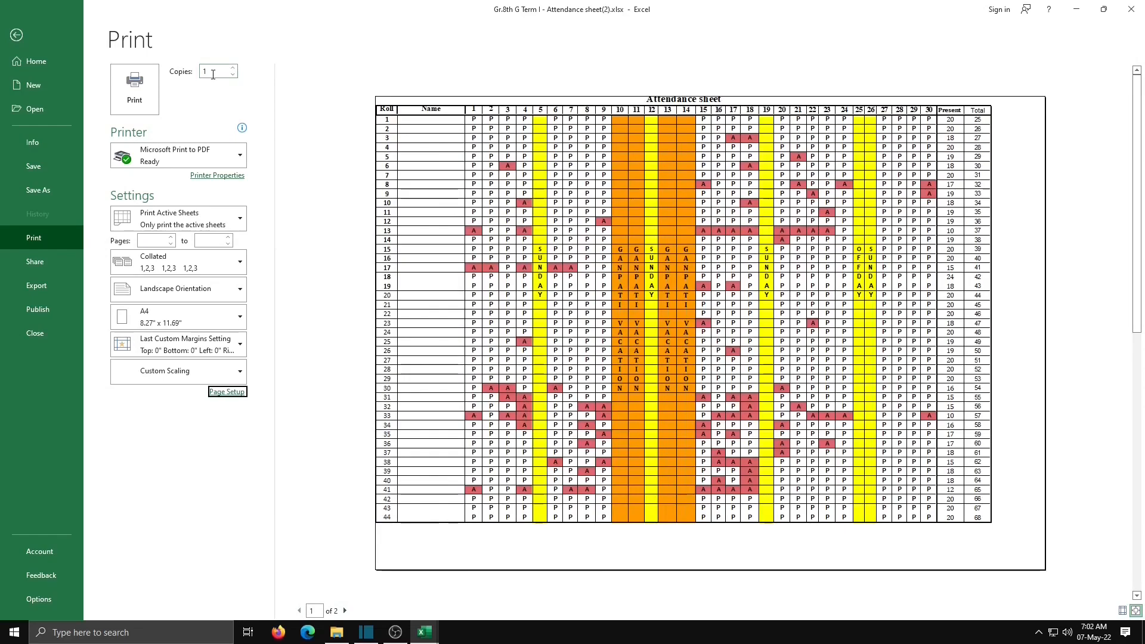
Step: Limit the print range to pages 1 to 1 and look through the available paper sizes
left_click(151, 239)
type("1")
left_click(203, 243)
type("1")
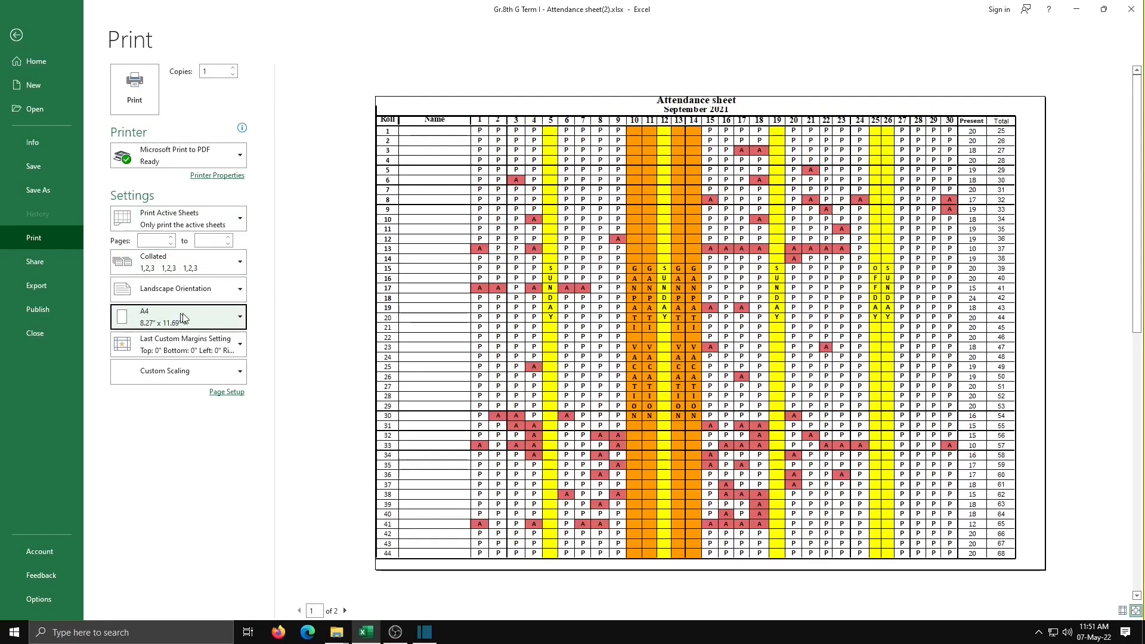
left_click(230, 317)
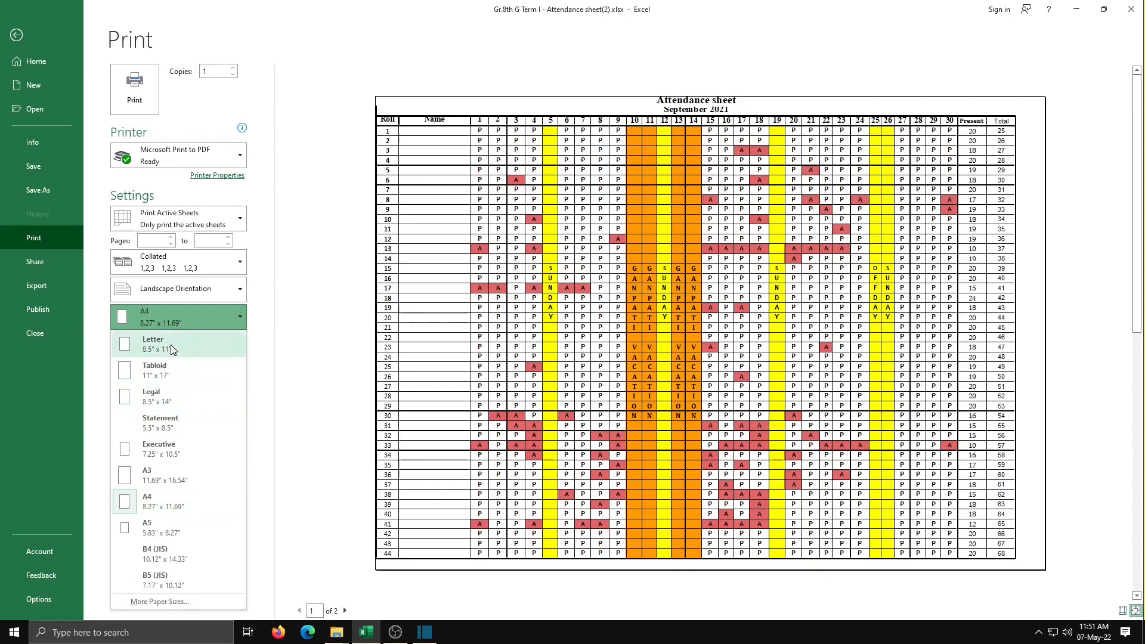
left_click(173, 313)
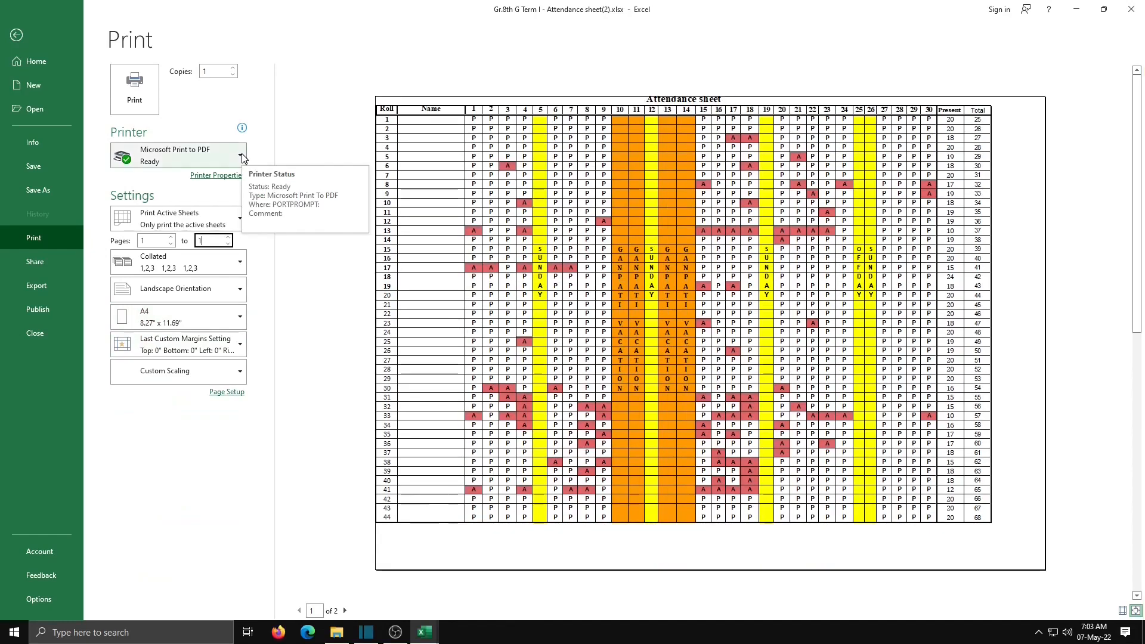
Step: Open the list of available printers in the print settings
left_click(240, 155)
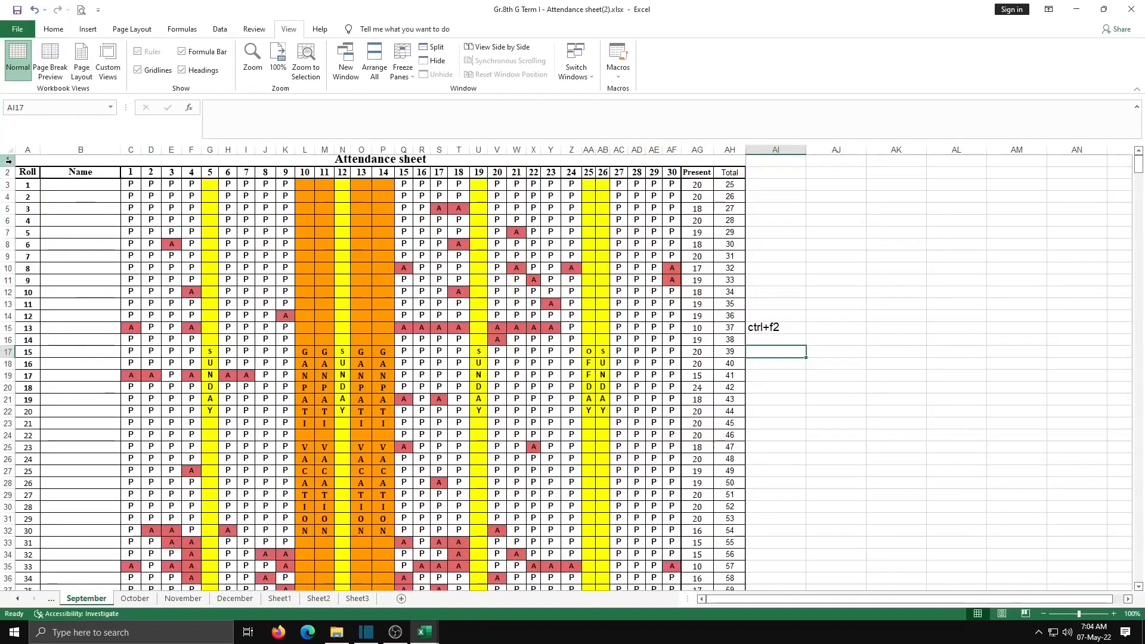
Step: Set the print area to the rows of roll numbers 15 to 20 (A17:AH22) and check it in the print preview
left_click(57, 163)
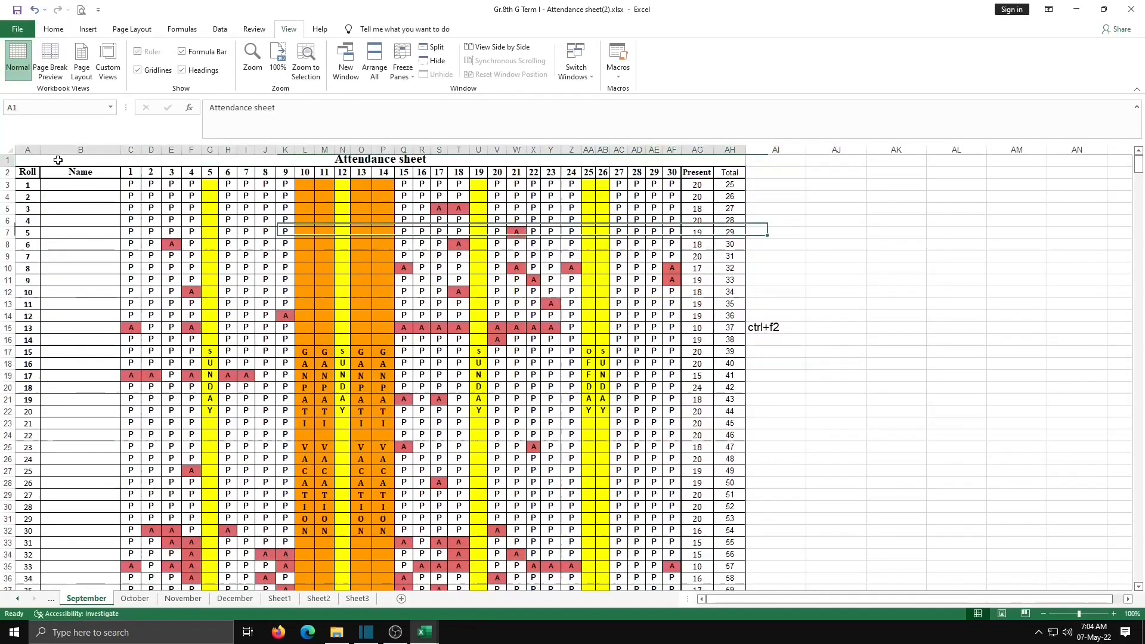
left_click_drag(57, 168, 51, 278)
double_click(29, 351)
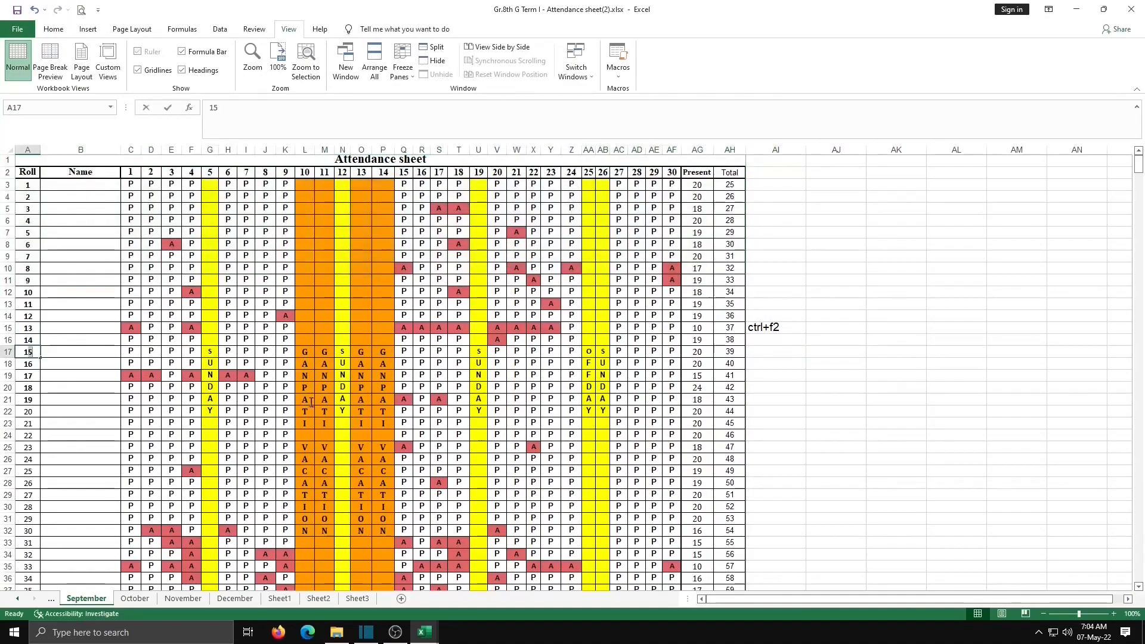
left_click_drag(27, 351, 725, 411)
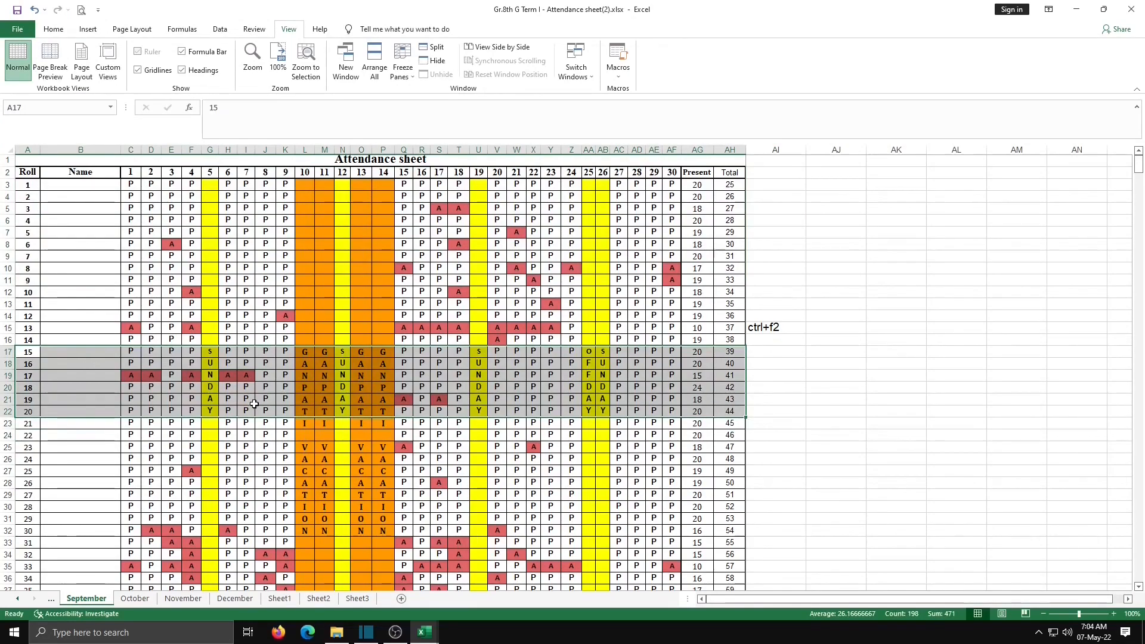
left_click(127, 29)
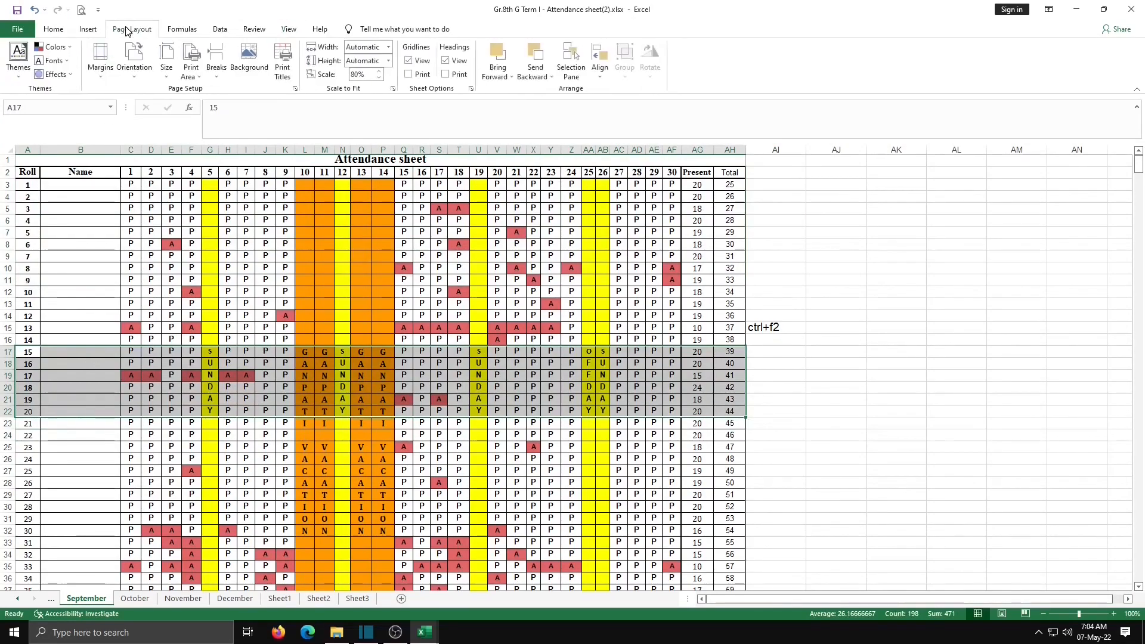
left_click(199, 82)
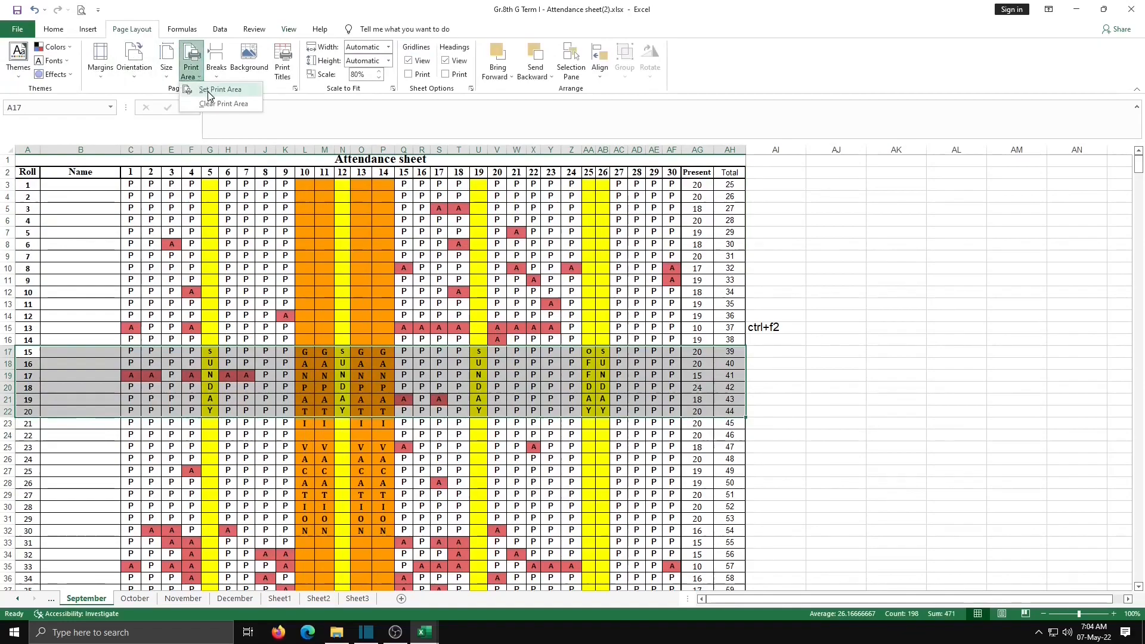
left_click(209, 95)
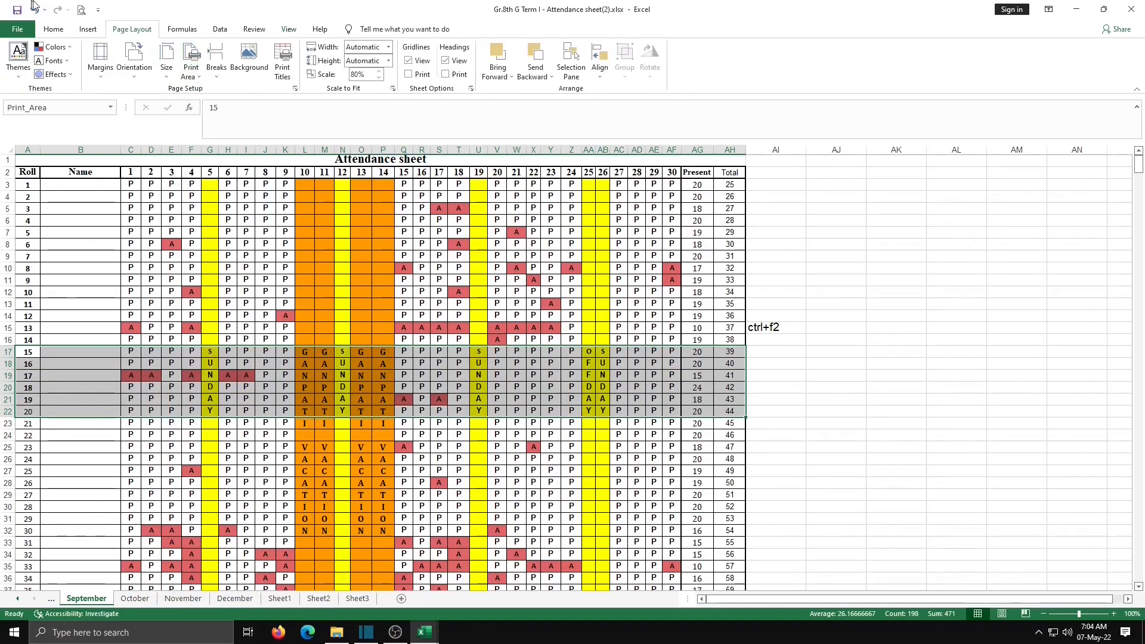
left_click(82, 10)
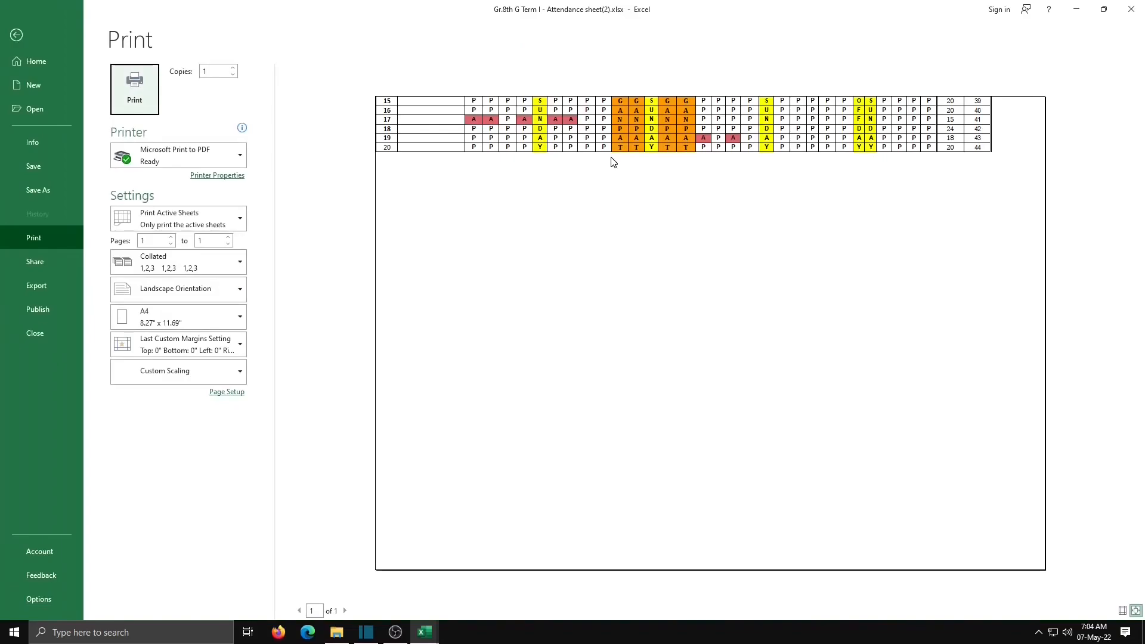
left_click(16, 35)
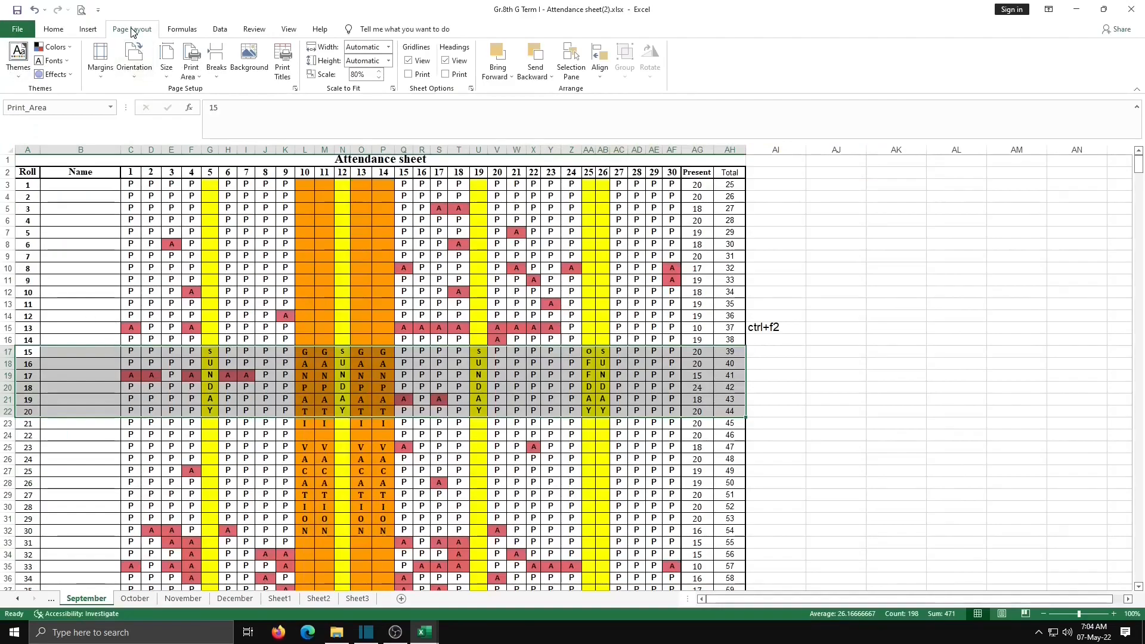
Step: Clear the print area of the September sheet and deselect the roll number rows
left_click(200, 82)
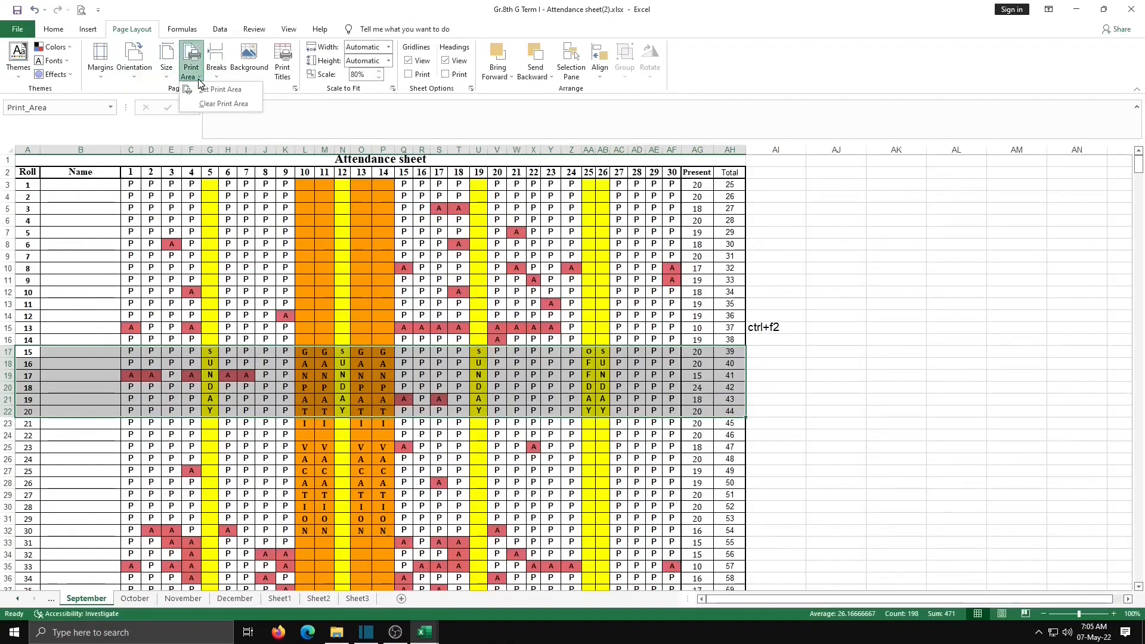
left_click(215, 103)
left_click(368, 376)
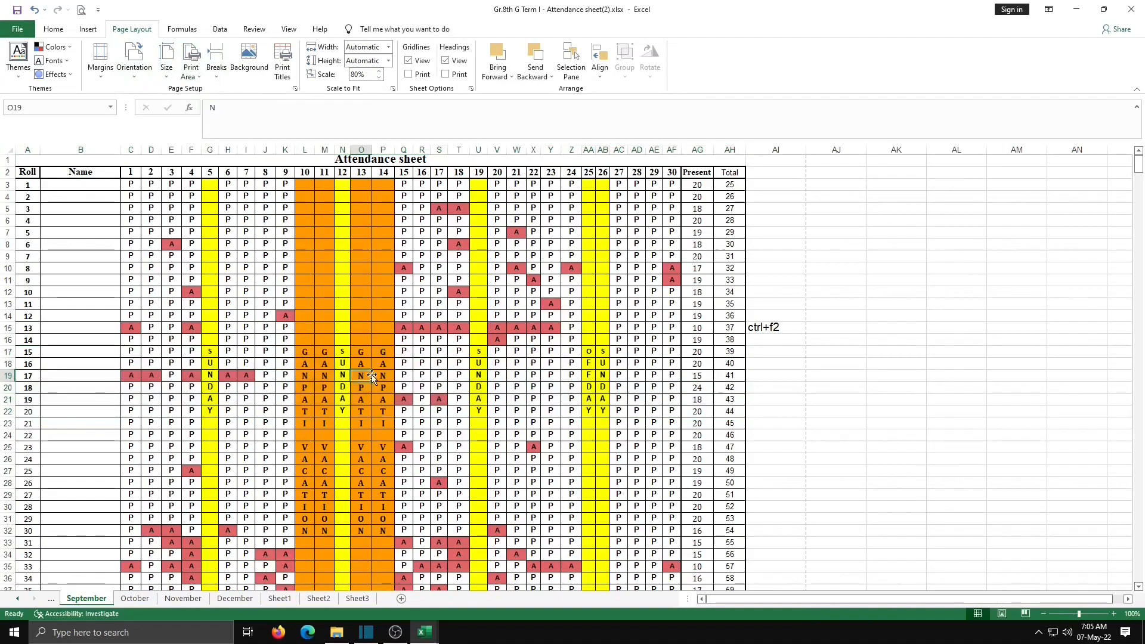